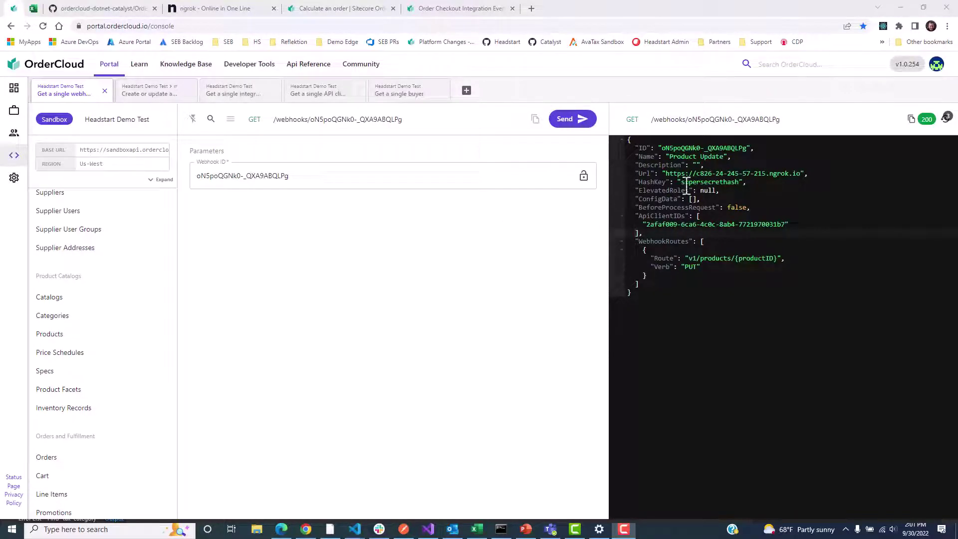
# Highlight the webhook's Url, ApiClientIDs, WebhookRoutes and HashKey, then view OrderCloudWebhookAuth.cs on GitHub
pyautogui.click(648, 176)
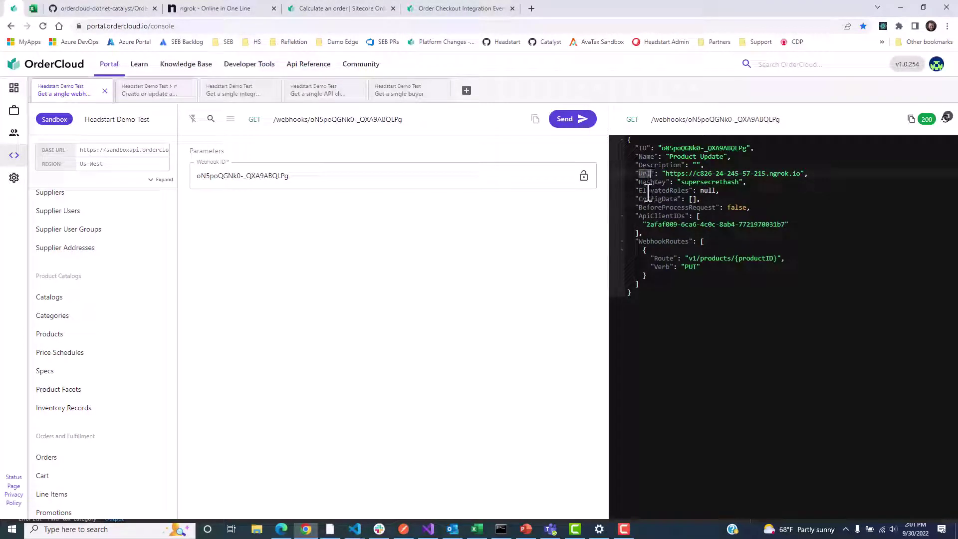
pyautogui.doubleClick(647, 217)
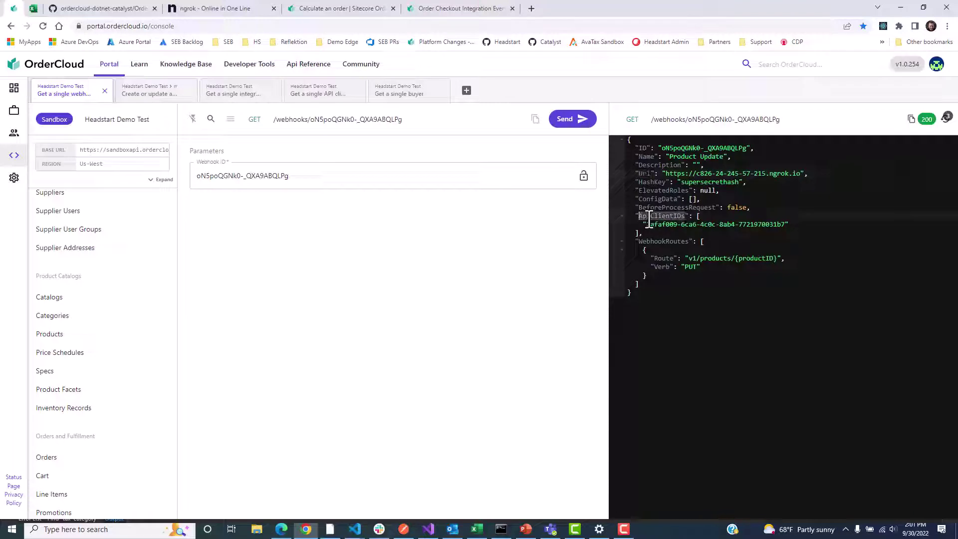
pyautogui.doubleClick(655, 243)
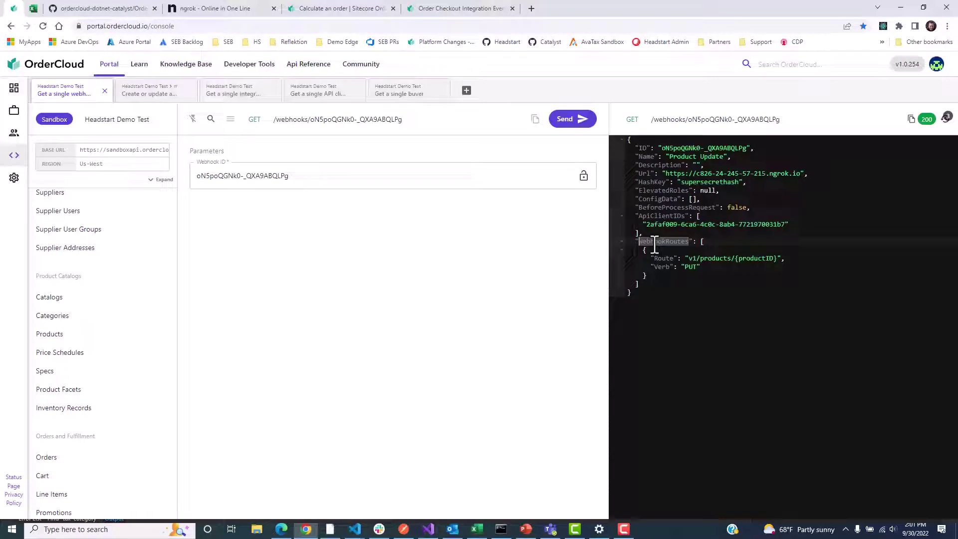
pyautogui.doubleClick(657, 183)
pyautogui.click(96, 9)
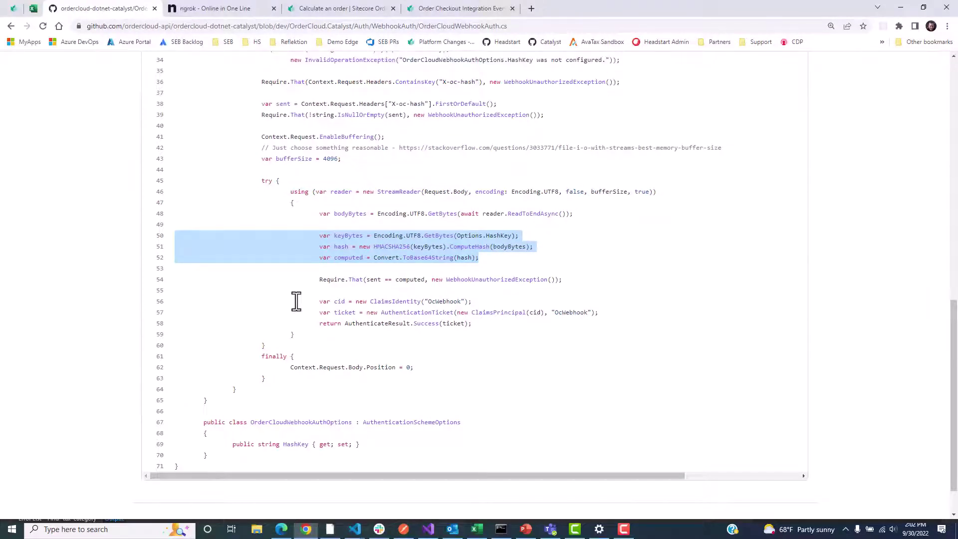
# Leave GitHub for Headstart.Common.csproj and its ordercloud-dotnet-catalyst 2.0.1 package reference
pyautogui.click(13, 9)
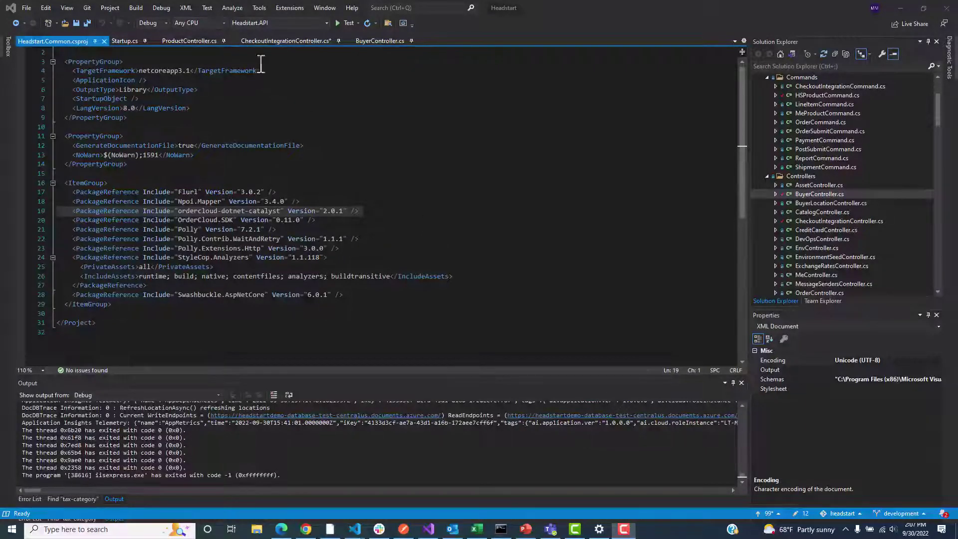
# Inspect how Startup.cs passes WebhookHashKey to AddOrderCloudWebhookAuth, then go back to OrderCloud Portal
pyautogui.click(126, 40)
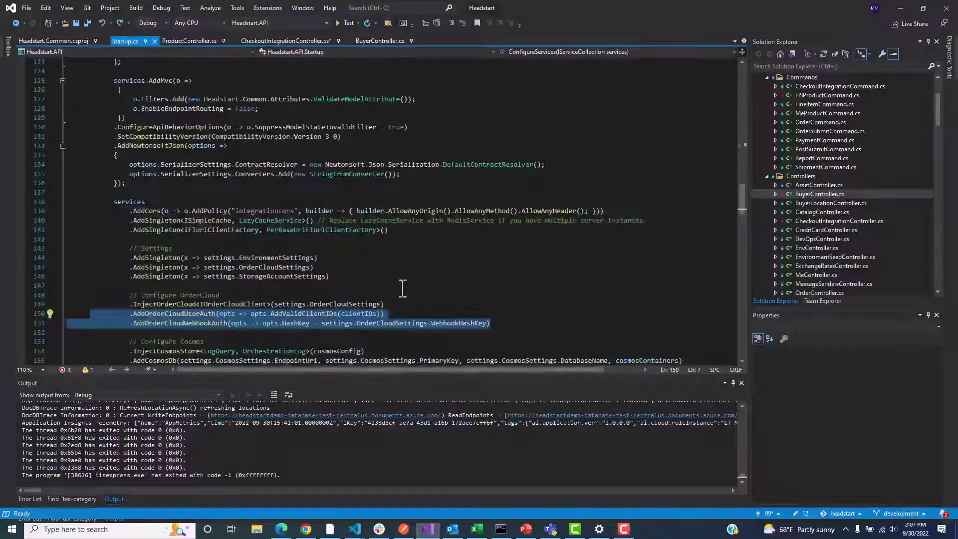
pyautogui.click(461, 319)
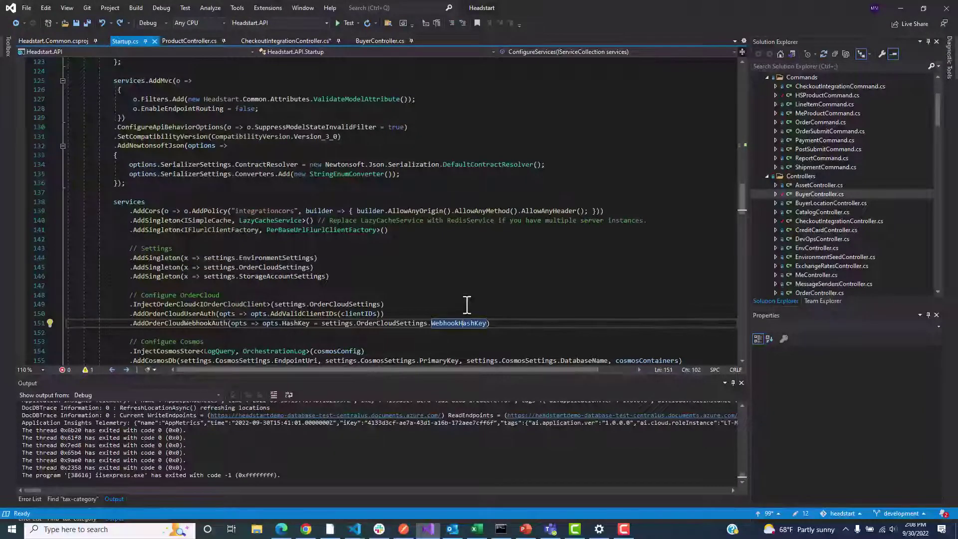
pyautogui.click(306, 530)
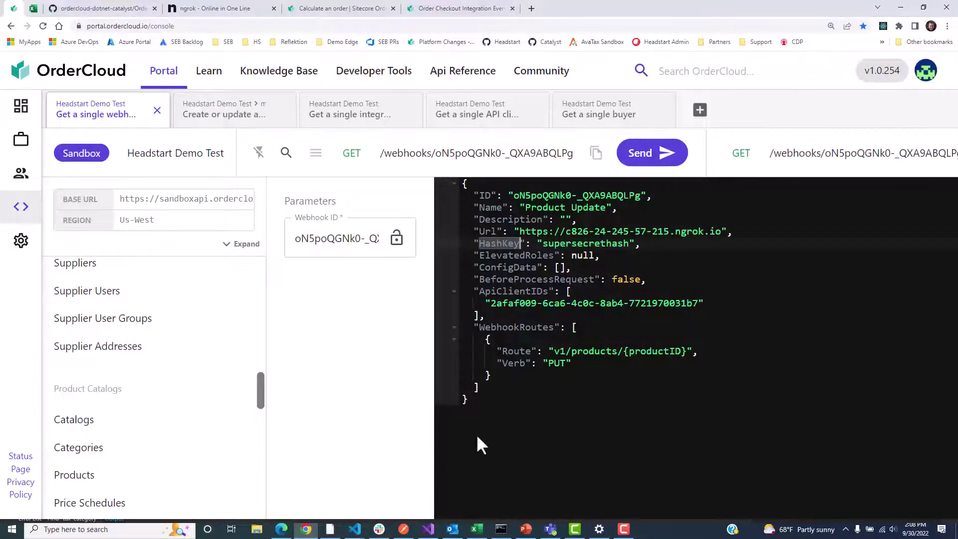
# Minimize the browser to reveal ProductController.cs and its POST 'productupdate' webhook route
pyautogui.click(901, 7)
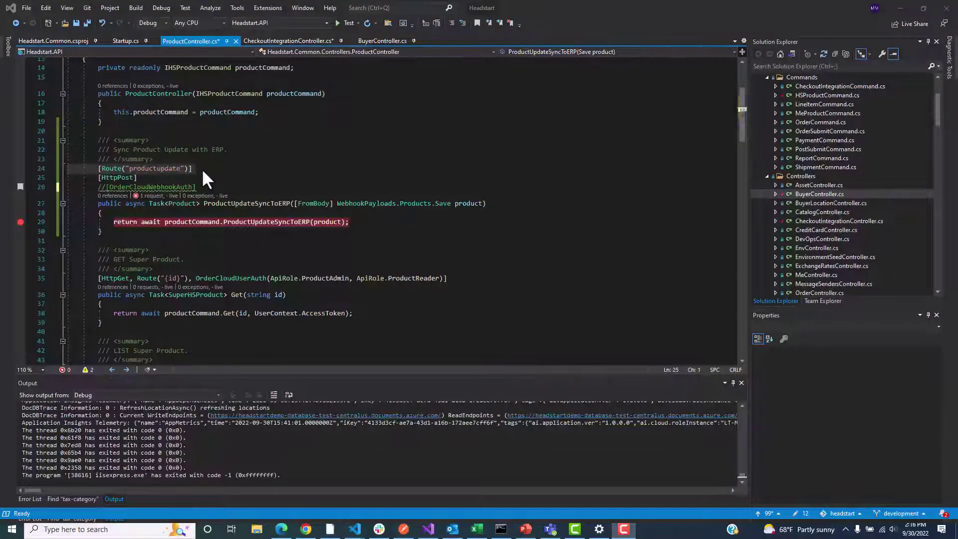
# Drop the summary comment's trailing period and uncomment [OrderCloudWebhookAuth] on the productupdate route
pyautogui.press('BackSpace')
pyautogui.tripleClick(200, 168)
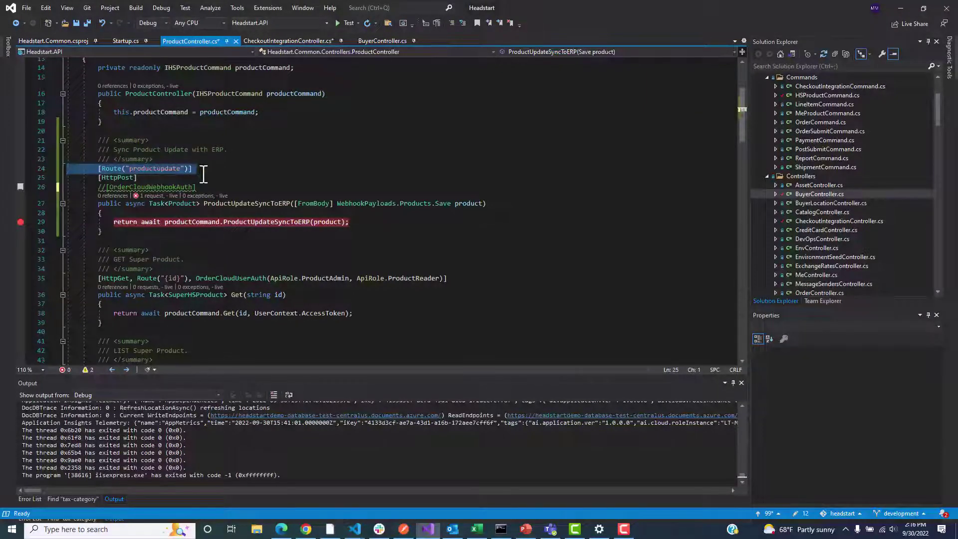
pyautogui.click(200, 187)
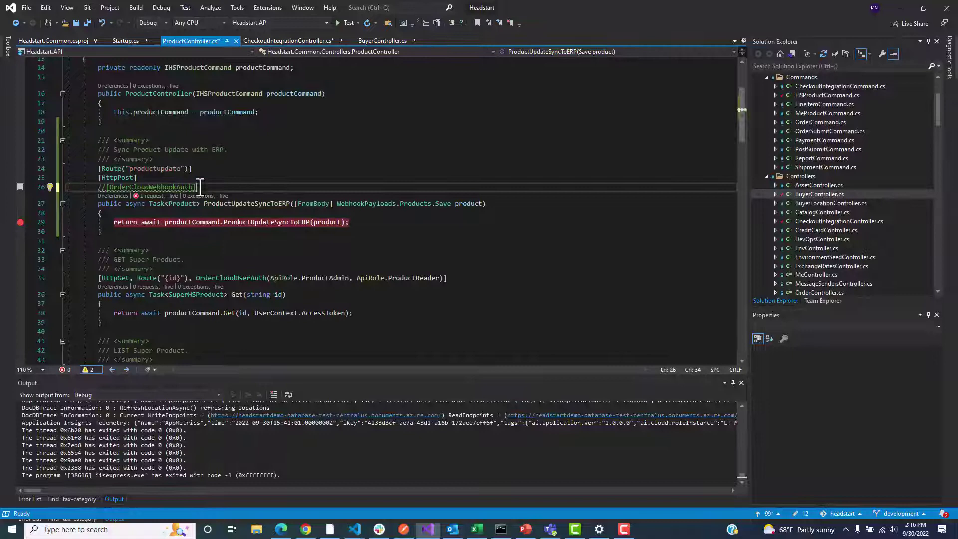
pyautogui.hotkey('ctrl', 'k')
pyautogui.hotkey('ctrl', 'u')
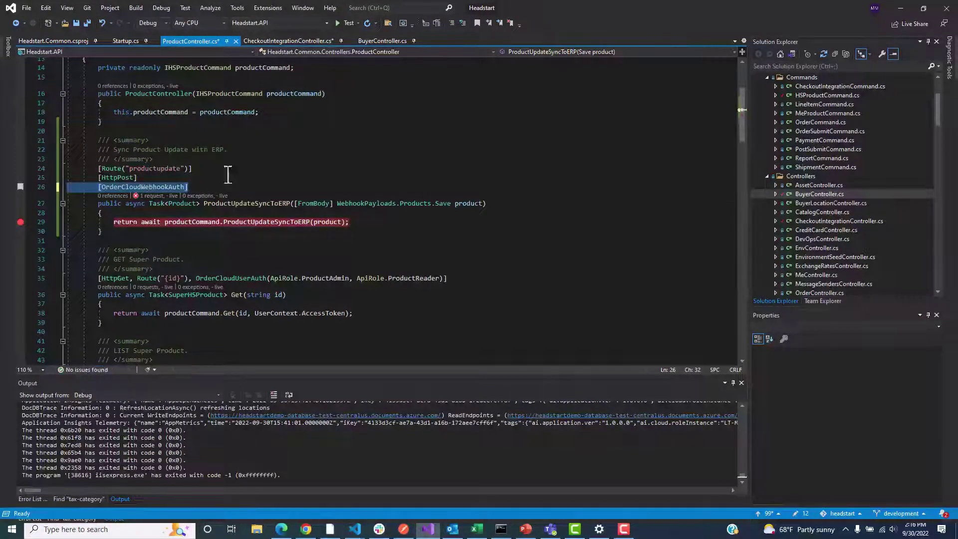
pyautogui.click(322, 178)
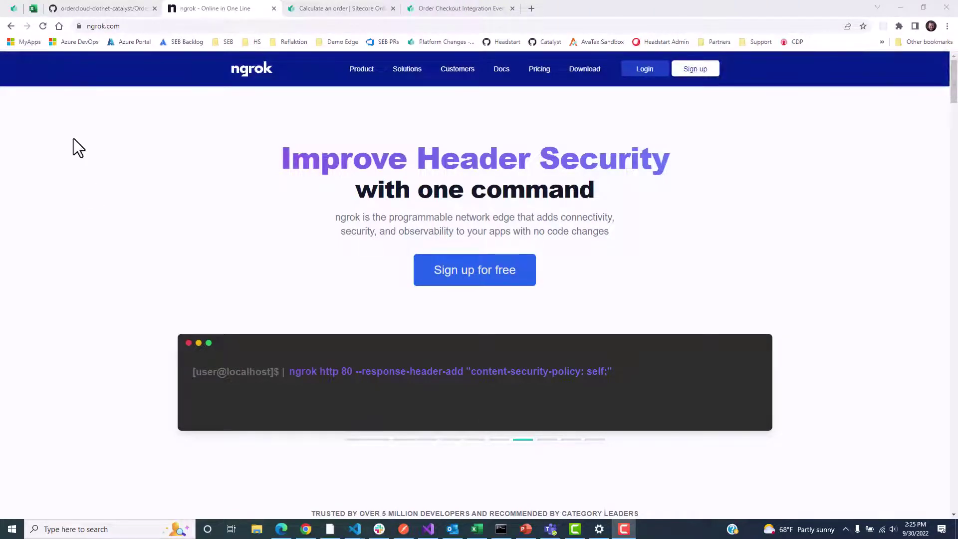
# Switch back to the Product Update webhook response and highlight its HashKey value
pyautogui.click(18, 10)
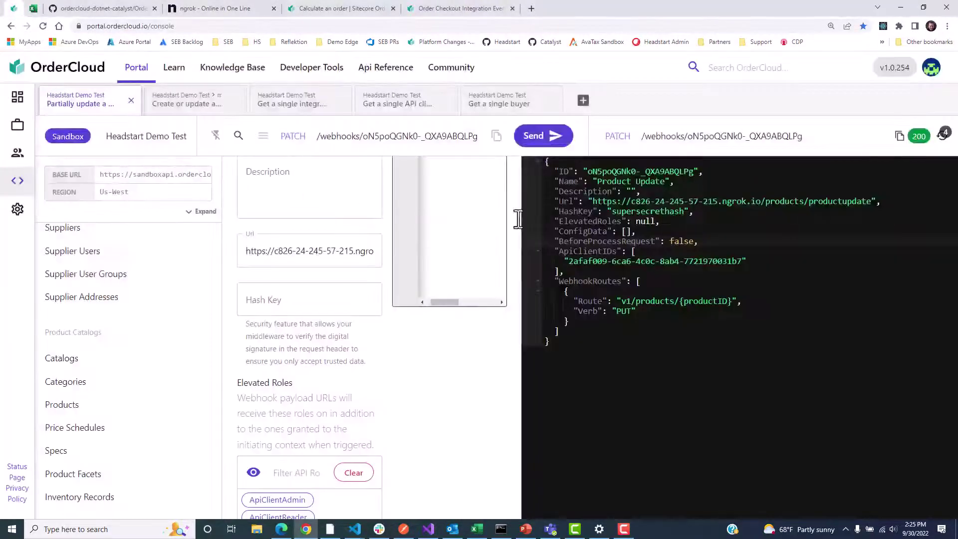
pyautogui.doubleClick(647, 213)
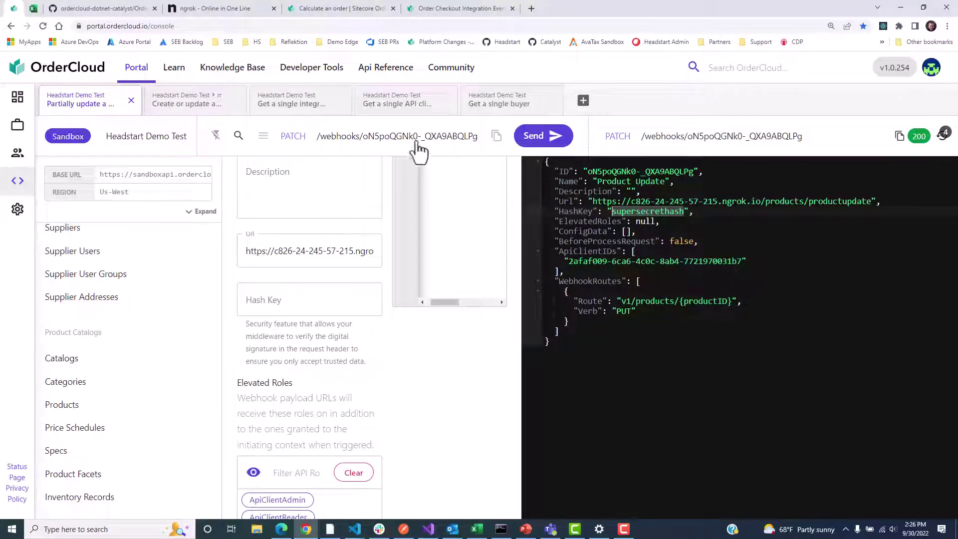
# Send the PUT update for 'HS Demo Product', check ngrok, and resend it for a 200
pyautogui.click(209, 104)
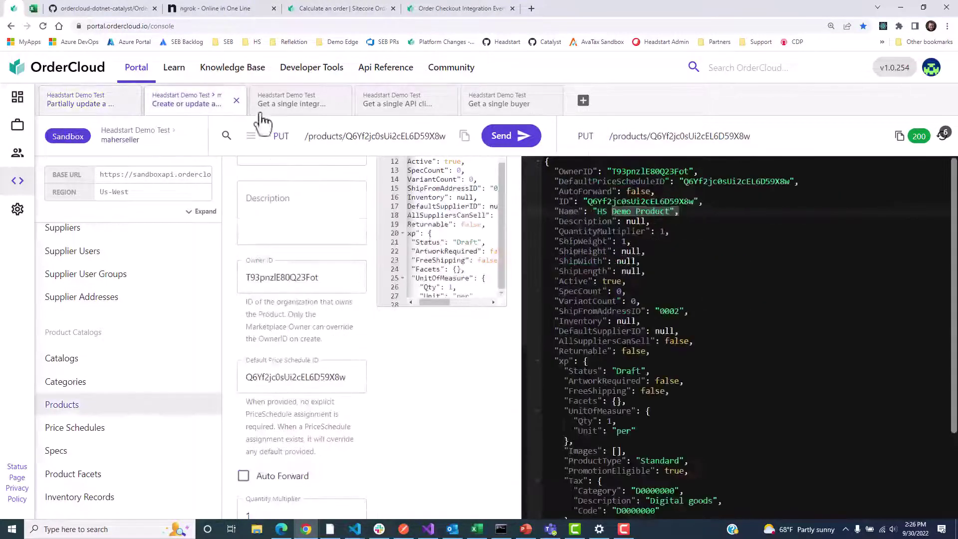
pyautogui.click(504, 136)
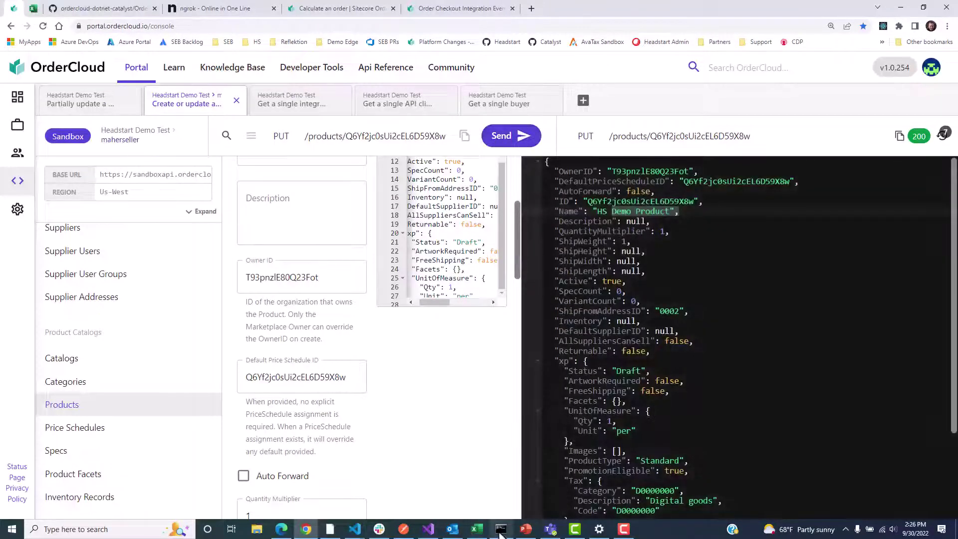
pyautogui.hotkey('alt', 'Tab')
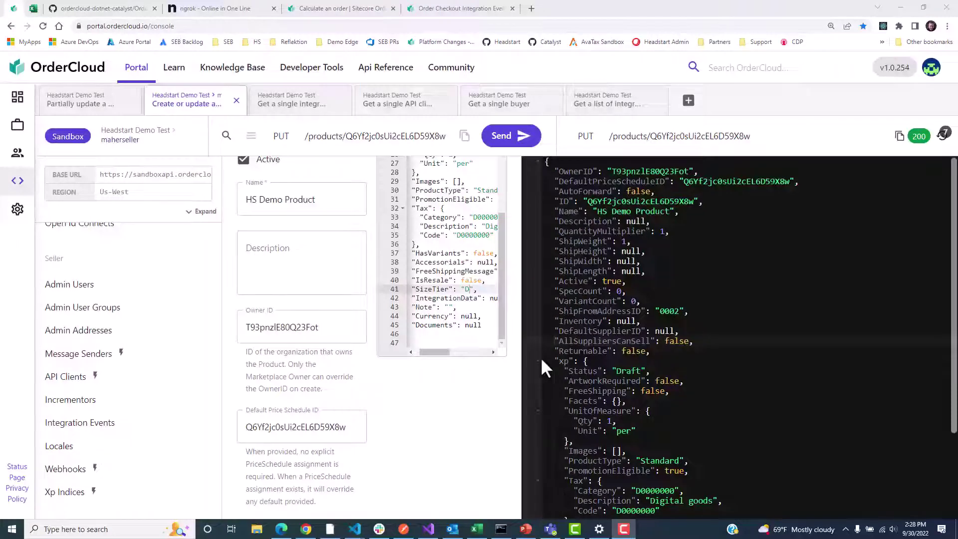
pyautogui.click(511, 143)
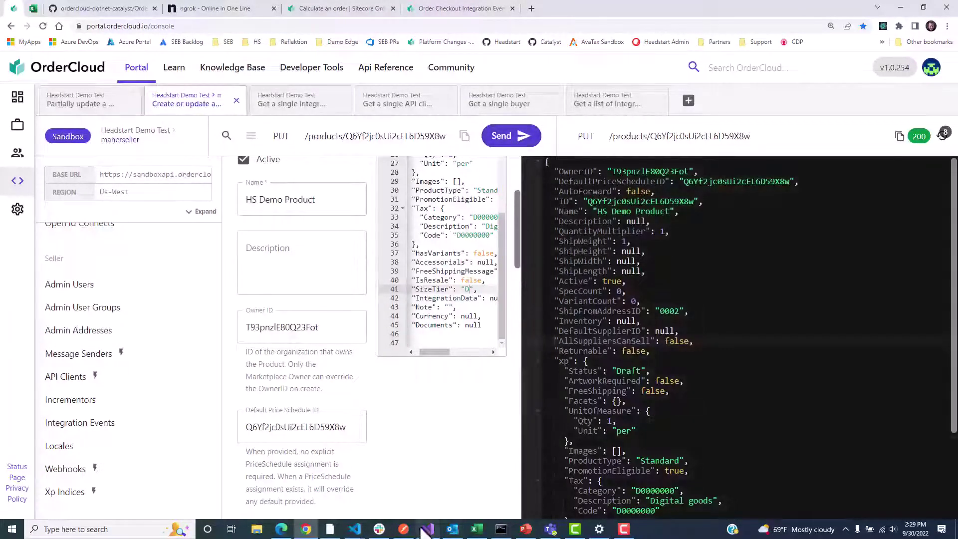
# Fetch the 'demo-test' OrderCheckout integration event with GET /integrationEvents/demo-test
pyautogui.click(428, 529)
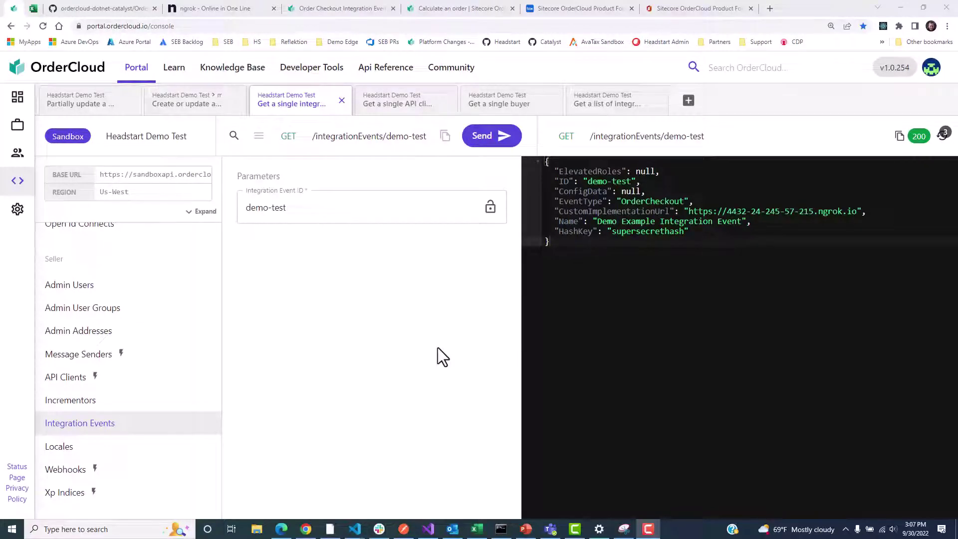
# Highlight the event's ngrok CustomImplementationUrl and open the Order Checkout Integration Event article
pyautogui.doubleClick(601, 215)
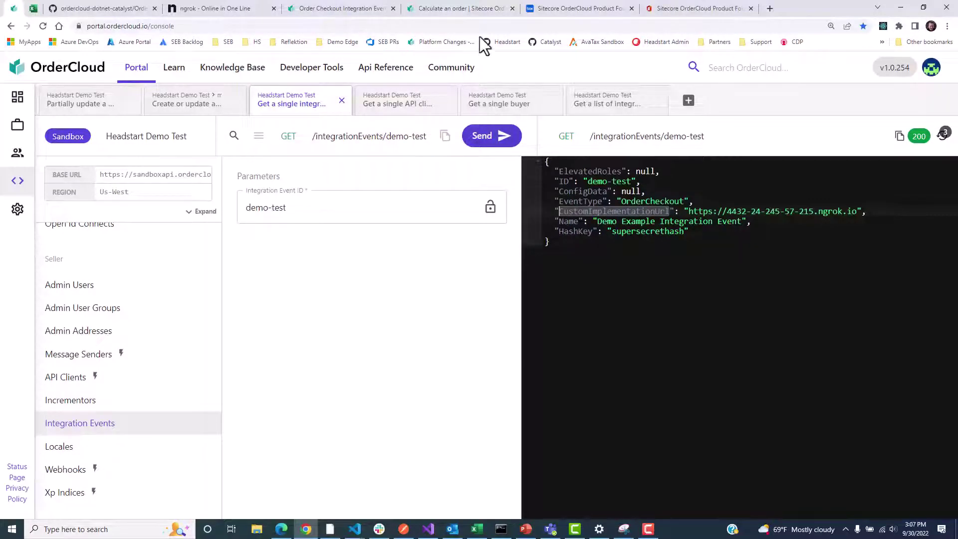
pyautogui.click(361, 9)
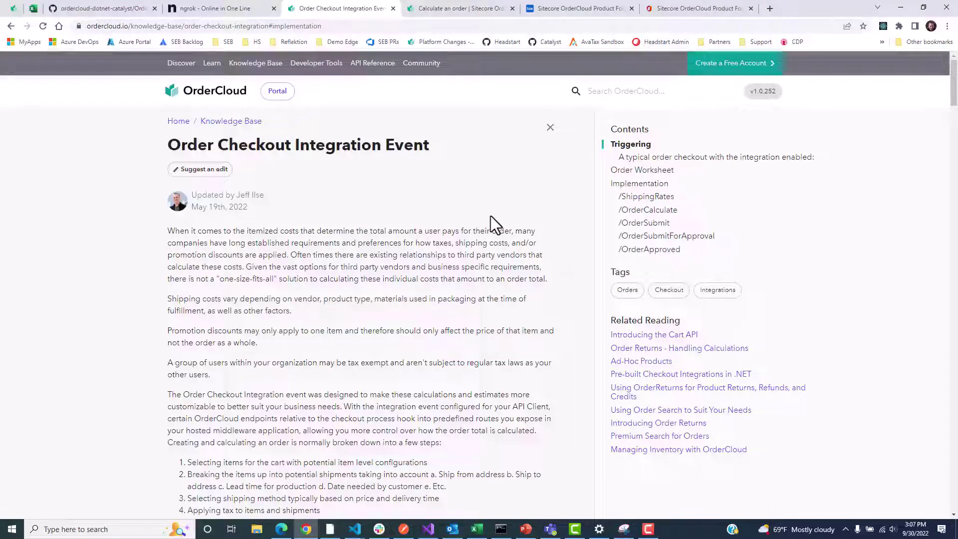
# Jump to the article's Implementation section, highlight /ShippingRates, and return to the portal console
pyautogui.click(653, 187)
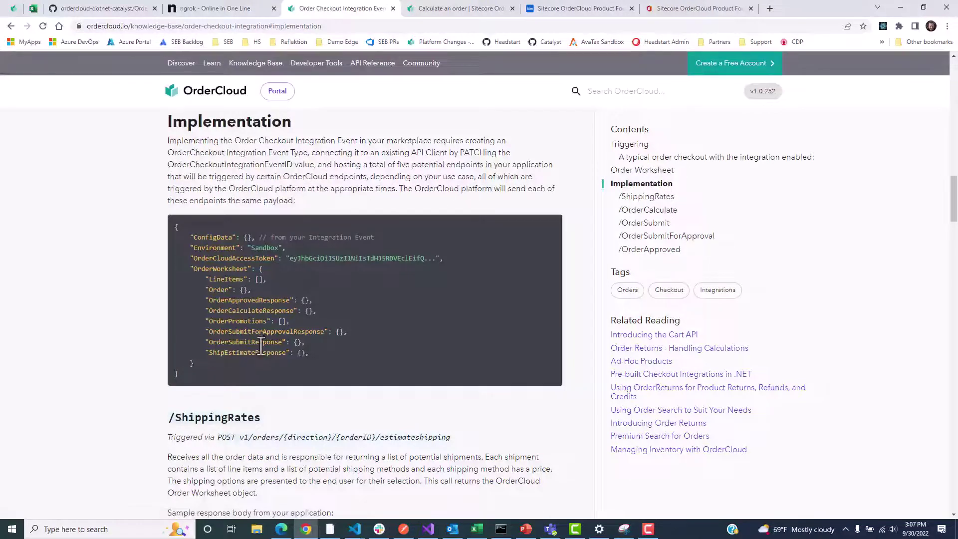
pyautogui.moveTo(261, 418); pyautogui.dragTo(169, 419)
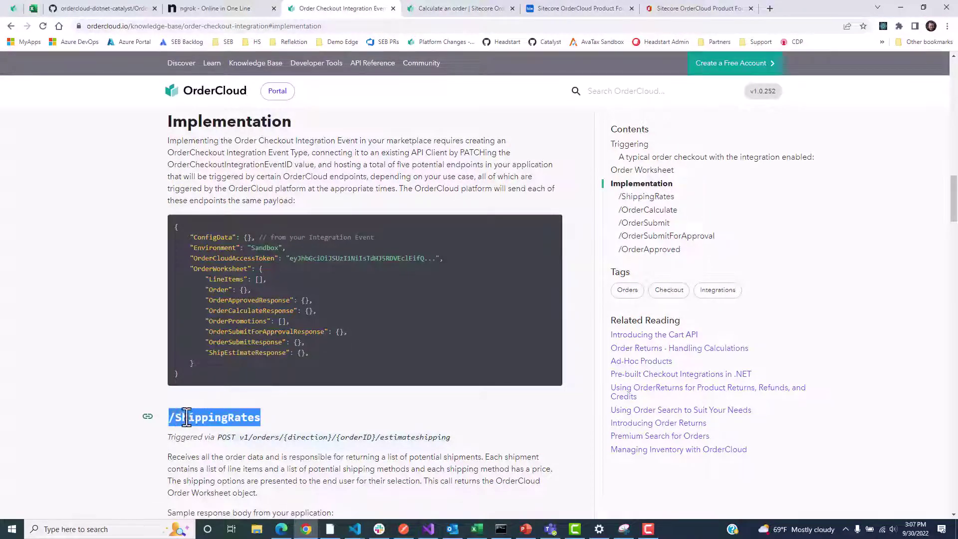
pyautogui.click(266, 415)
pyautogui.click(14, 8)
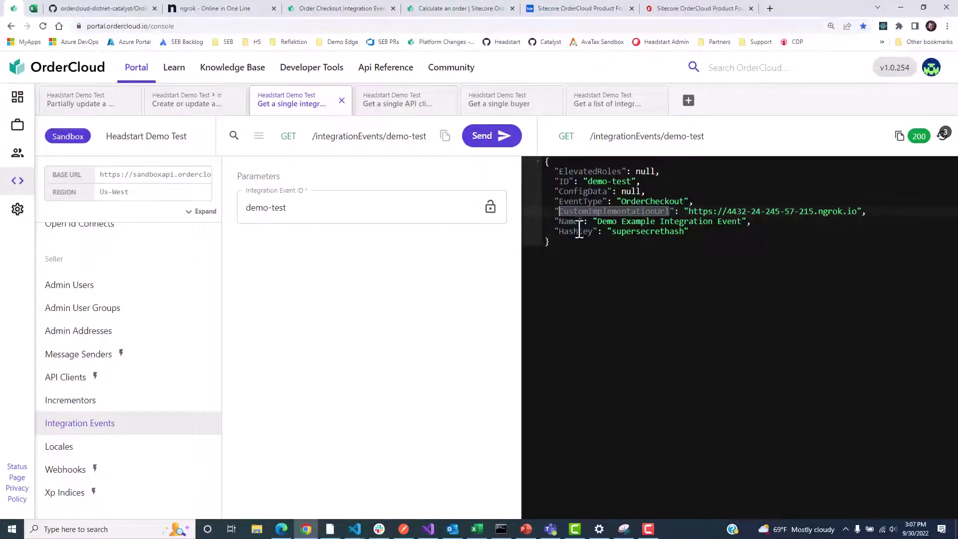
# Compare the demo-test integration event's HashKey with the Admin/Buyer Demo Test client's OrderCheckoutIntegrationEventID
pyautogui.doubleClick(577, 232)
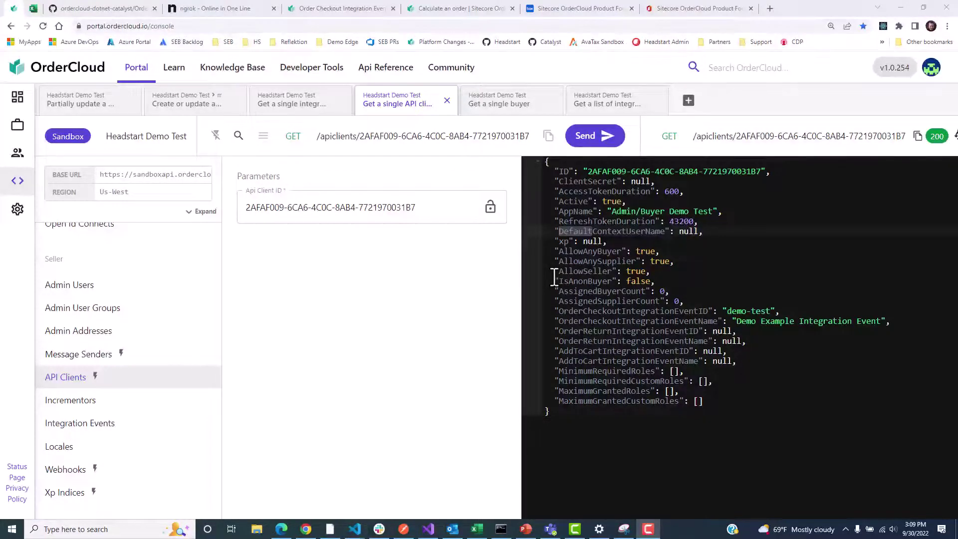
pyautogui.doubleClick(651, 312)
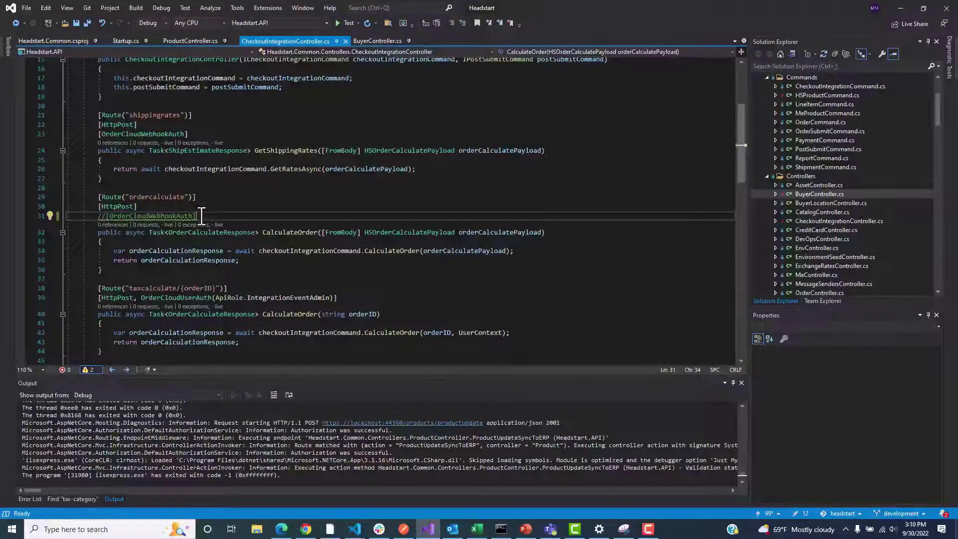
# Uncomment the [OrderCloudWebhookAuth] attribute on line 31 above the CalculateOrder method
pyautogui.hotkey('shift', 'Home')
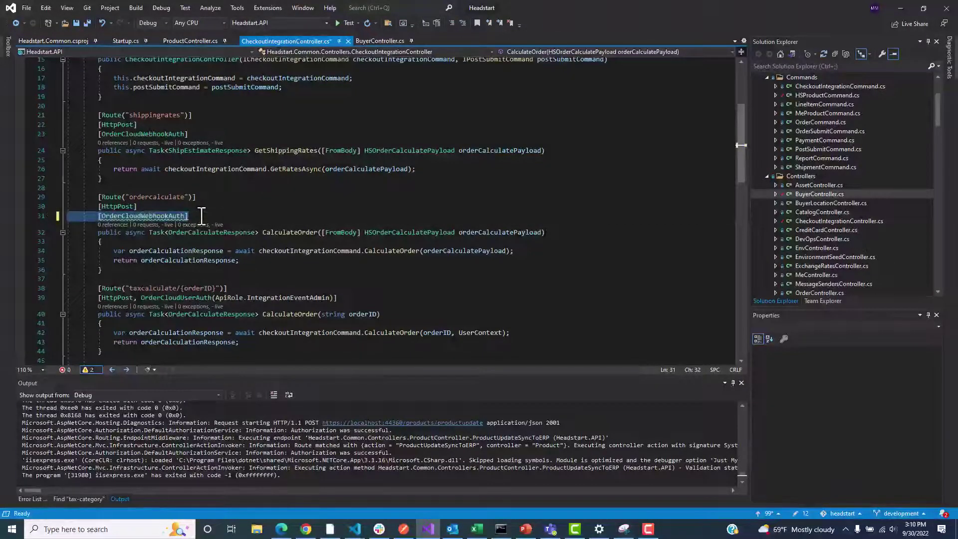
pyautogui.hotkey('ctrl', 'k')
pyautogui.hotkey('ctrl', 'u')
pyautogui.click(287, 225)
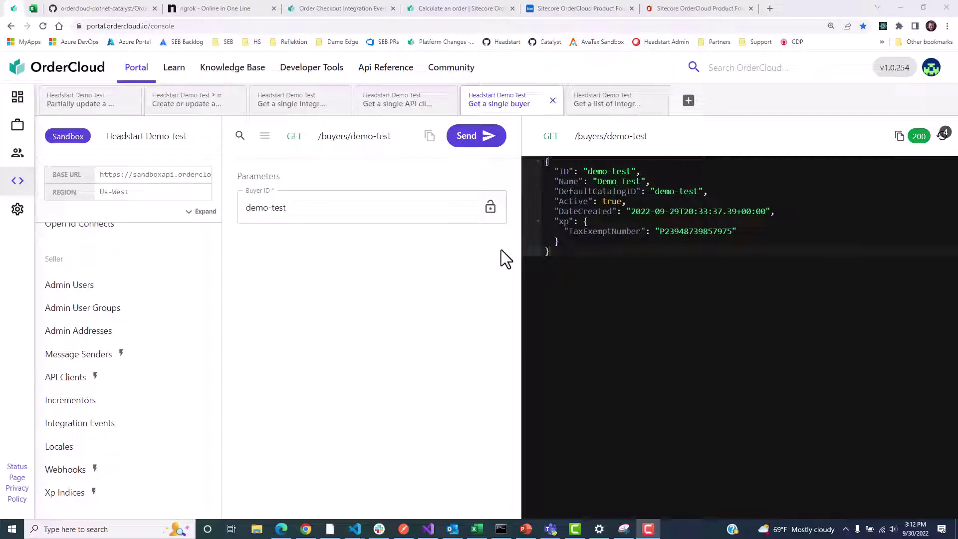
# Highlight the TaxExemptNumber entry in the demo-test buyer's xp from GET /buyers/demo-test
pyautogui.doubleClick(588, 233)
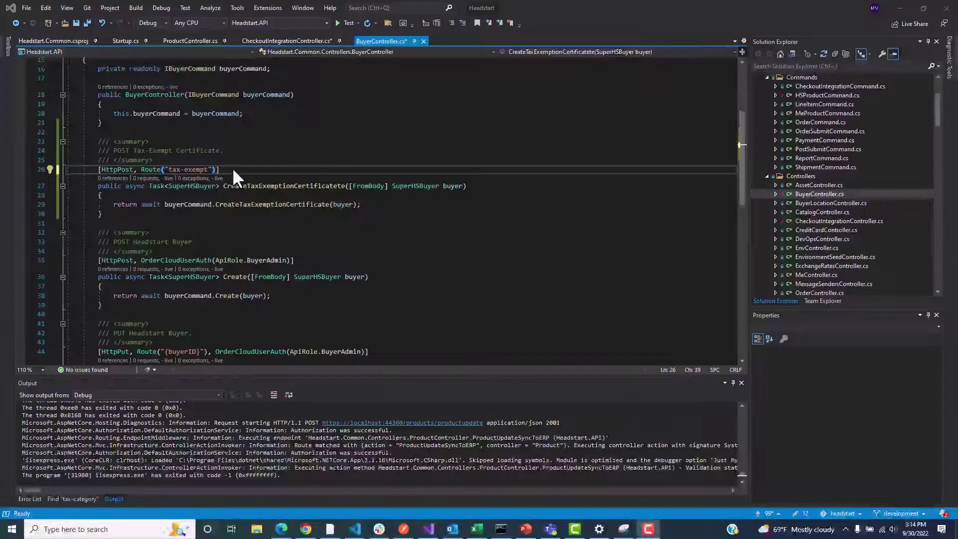
# Restore OrderCloudUserAuth(ApiRole.OrderAdmin) on the tax-exempt CreateTaxExemptionCertificate route attribute
pyautogui.click(234, 170)
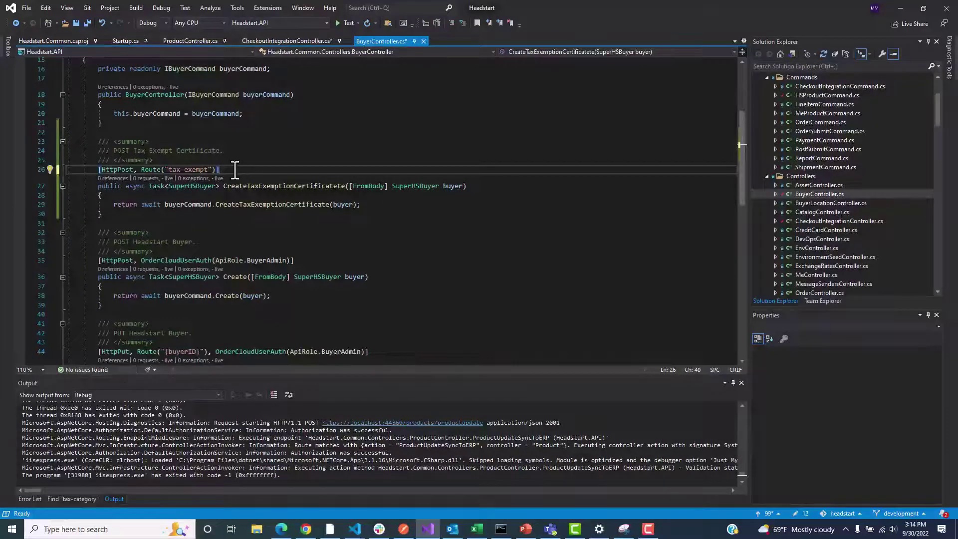
pyautogui.hotkey('ctrl', 'z')
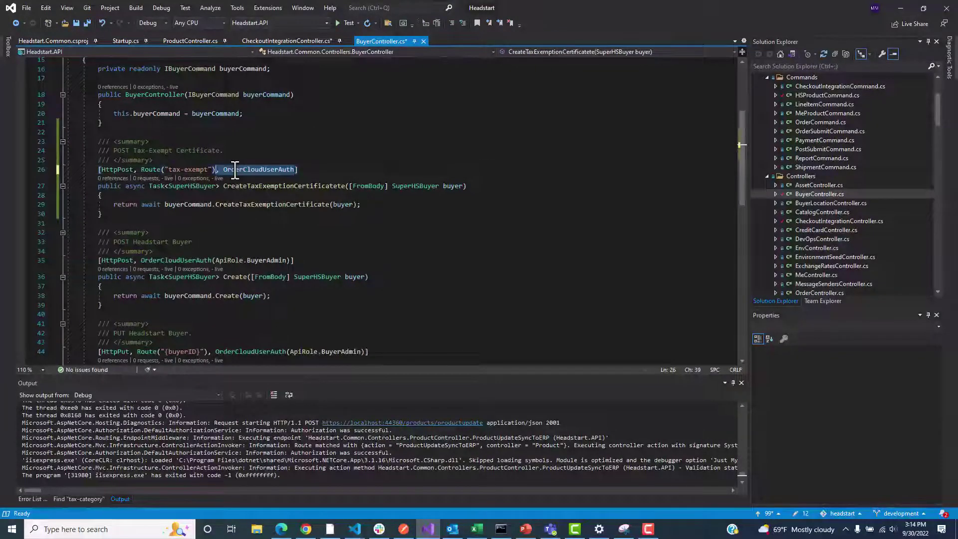
pyautogui.click(499, 180)
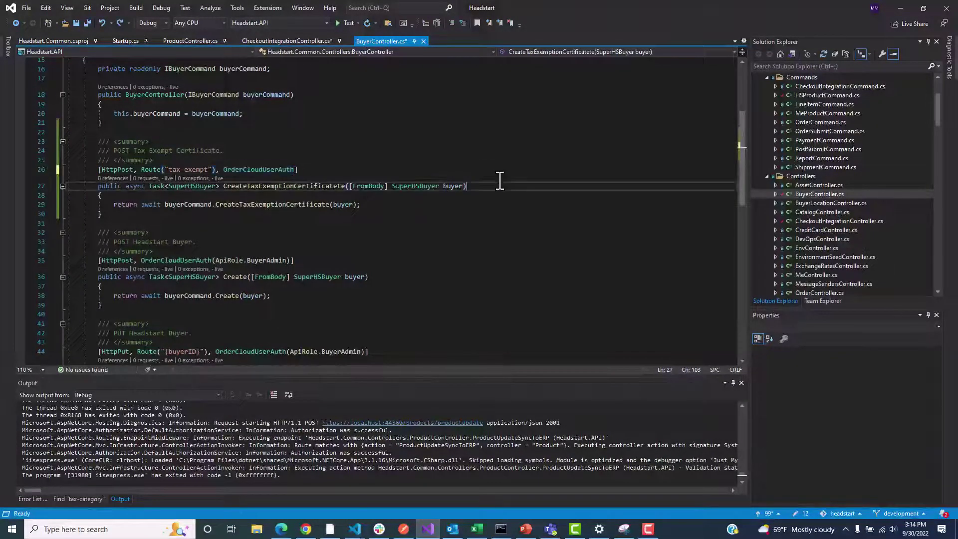
pyautogui.hotkey('ctrl', 'z')
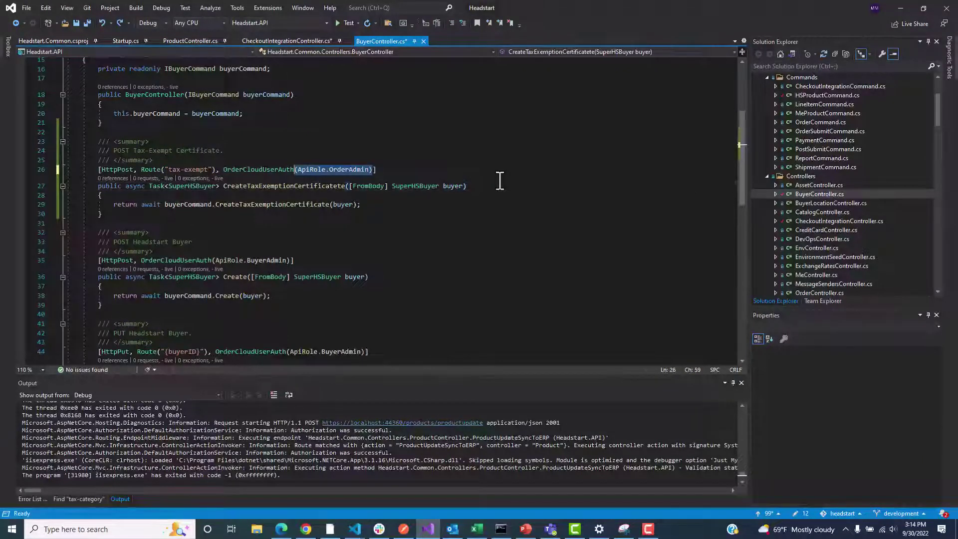
pyautogui.click(676, 224)
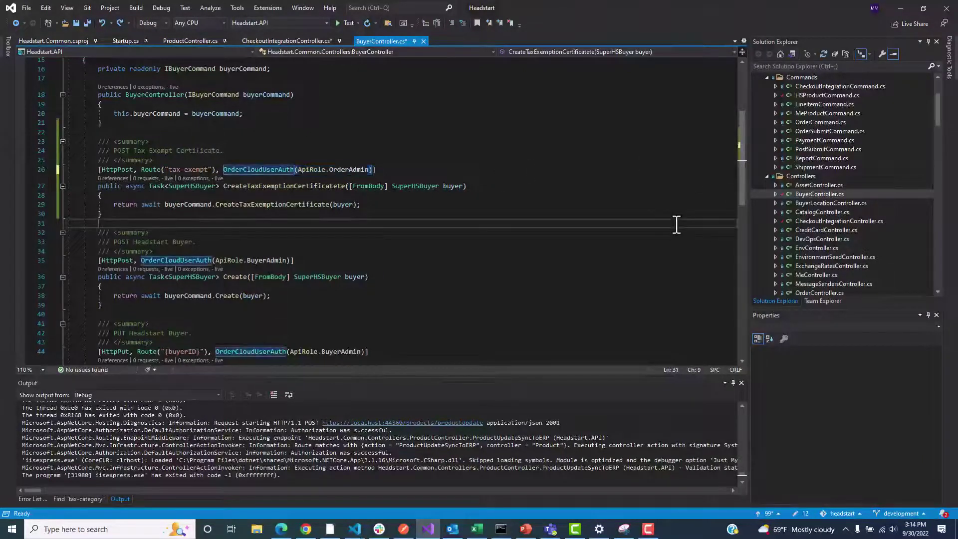